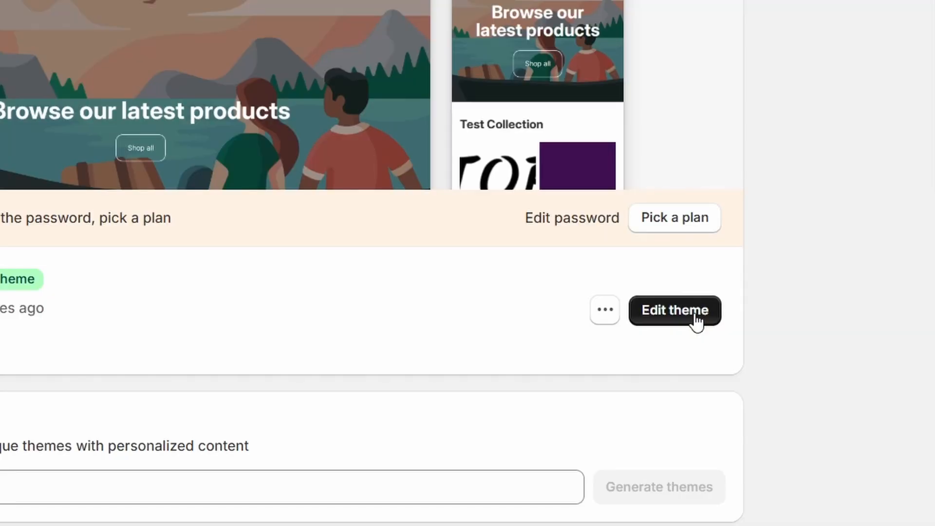
- Open the current theme for editing and show its Default product template
click(697, 320)
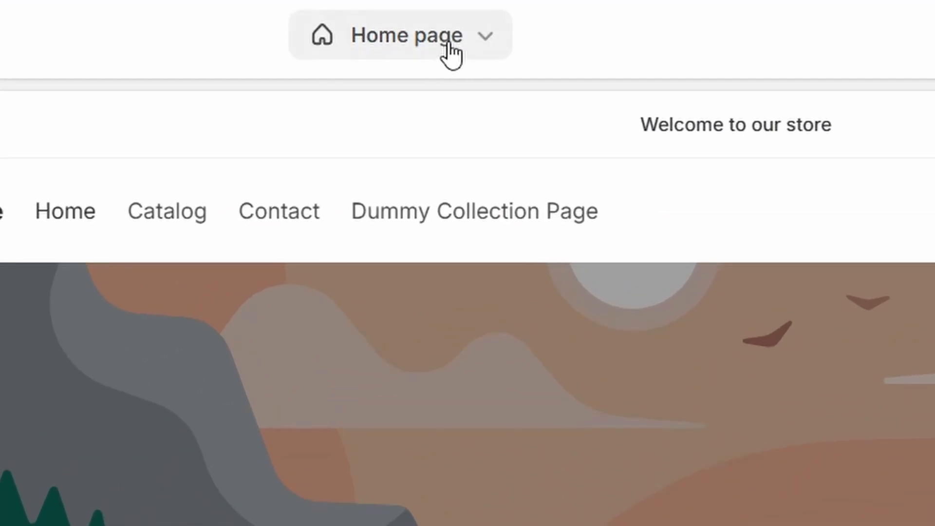
click(455, 54)
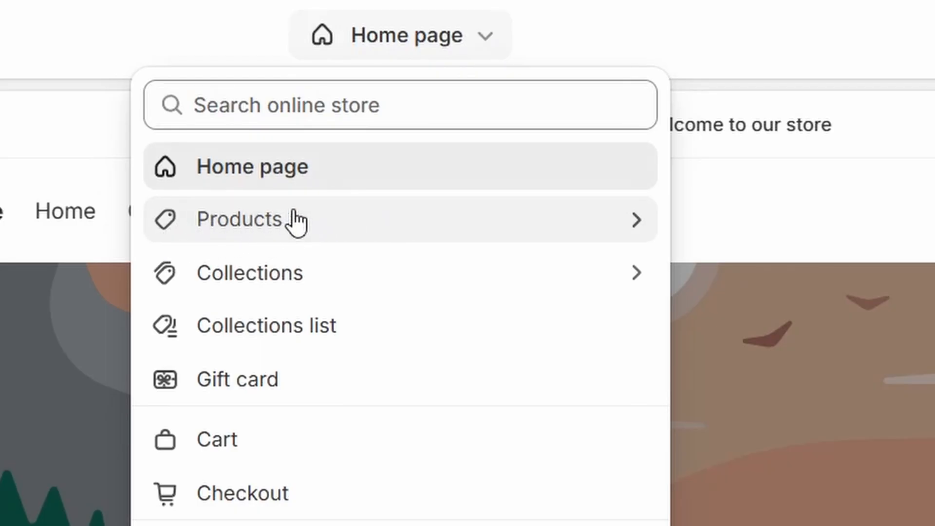
click(285, 225)
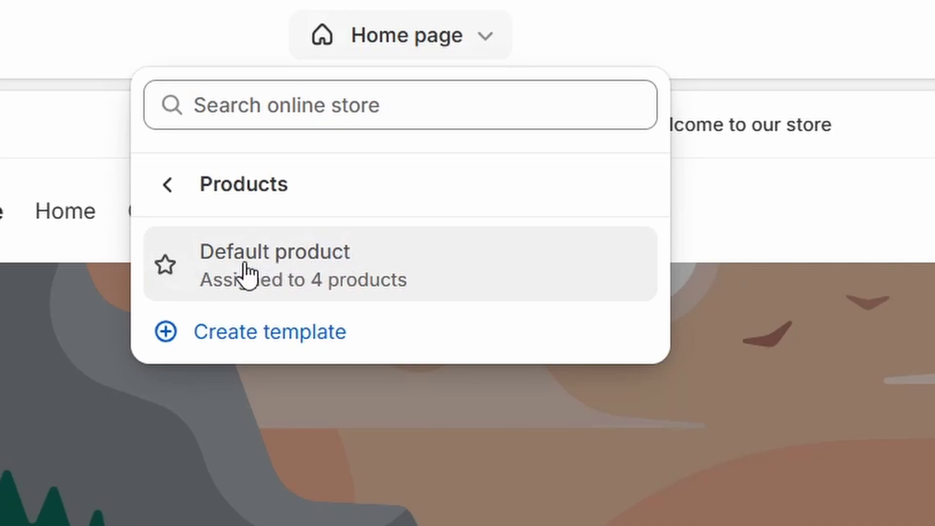
click(247, 273)
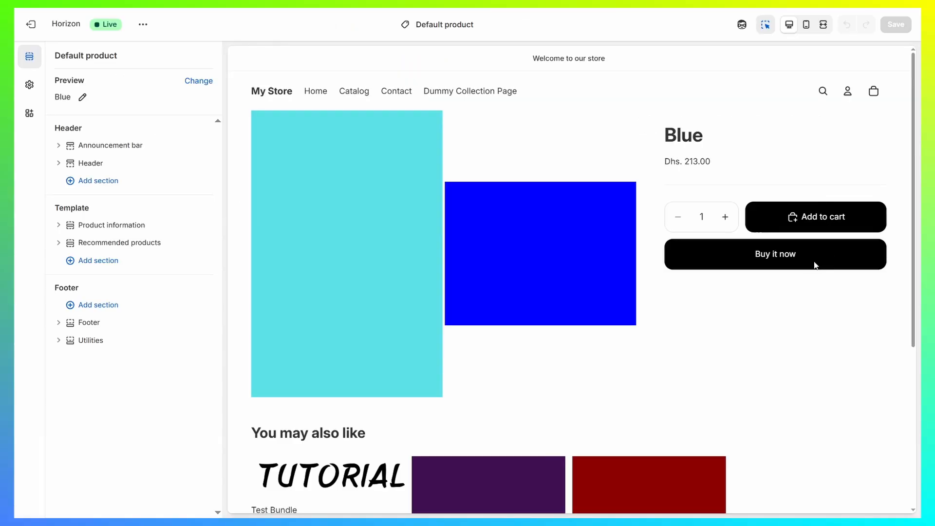
- Try the Secondary style on the product page's Add to cart button, undo it, and leave the block settings
click(823, 219)
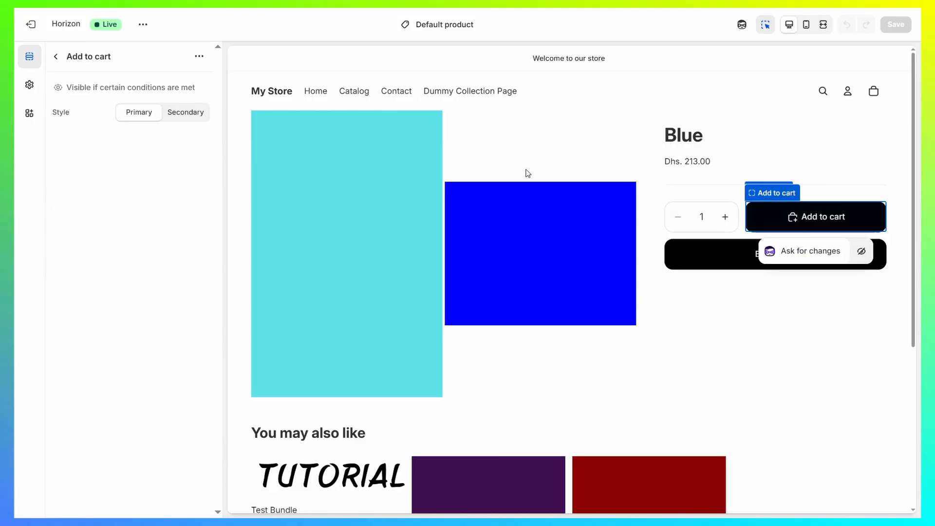
drag(53, 113, 76, 114)
click(76, 113)
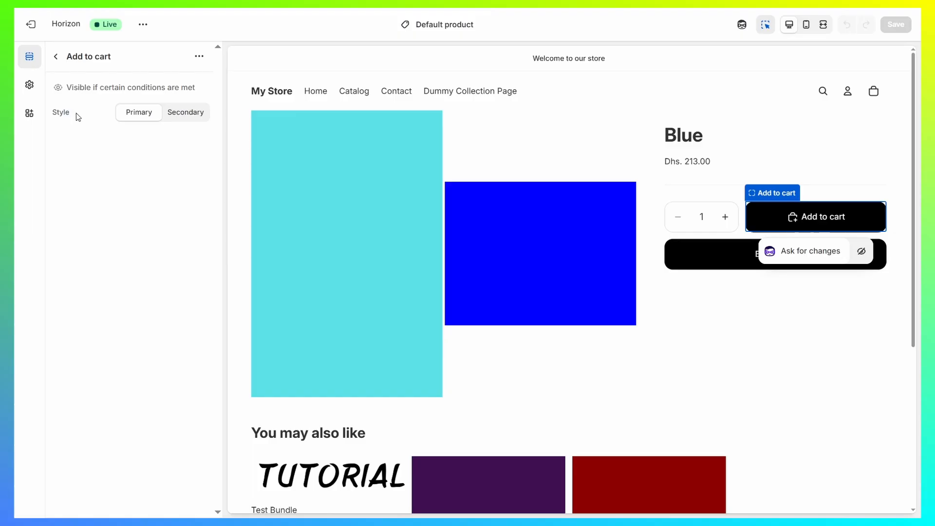
click(188, 113)
key(ctrl+z)
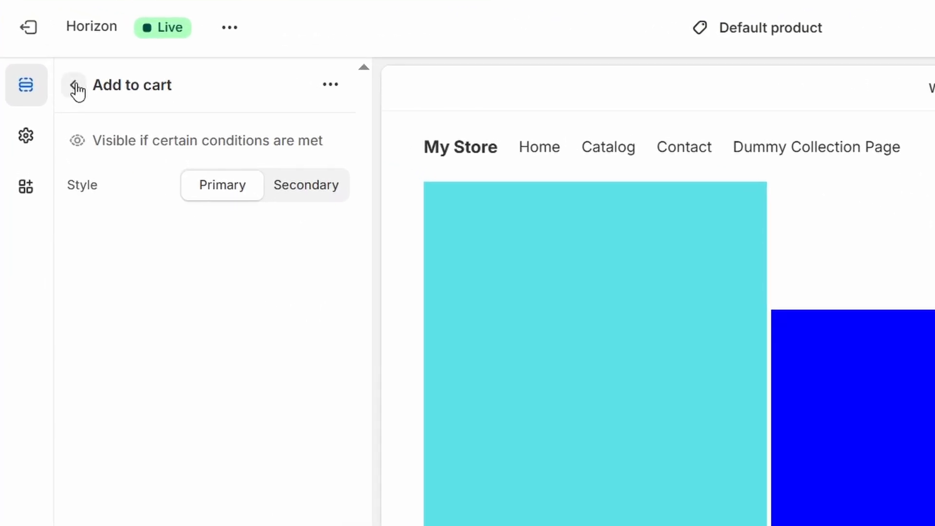
click(57, 56)
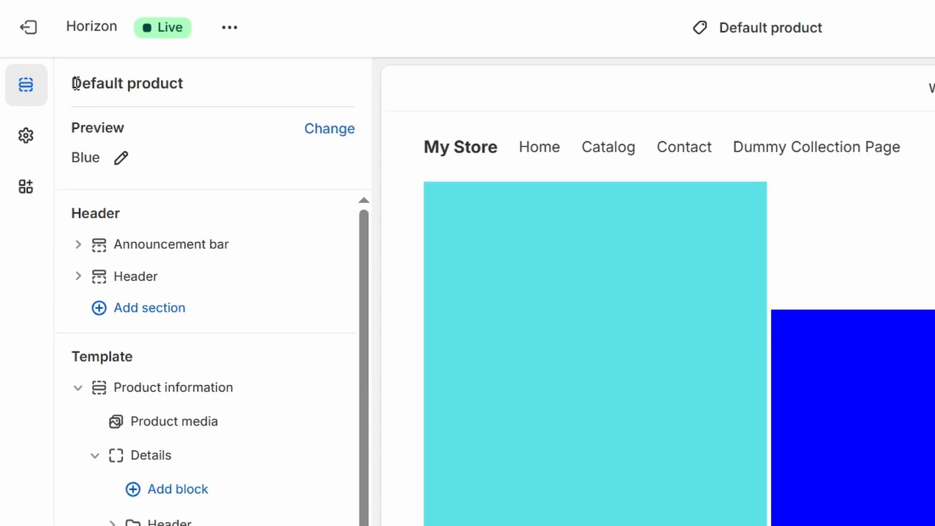
- Add a new color scheme in the theme-wide color settings
click(27, 140)
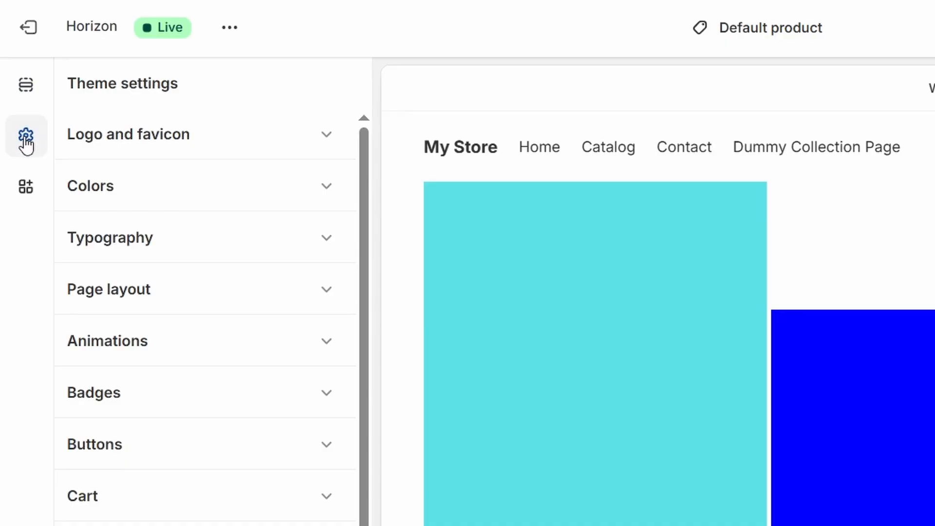
click(162, 191)
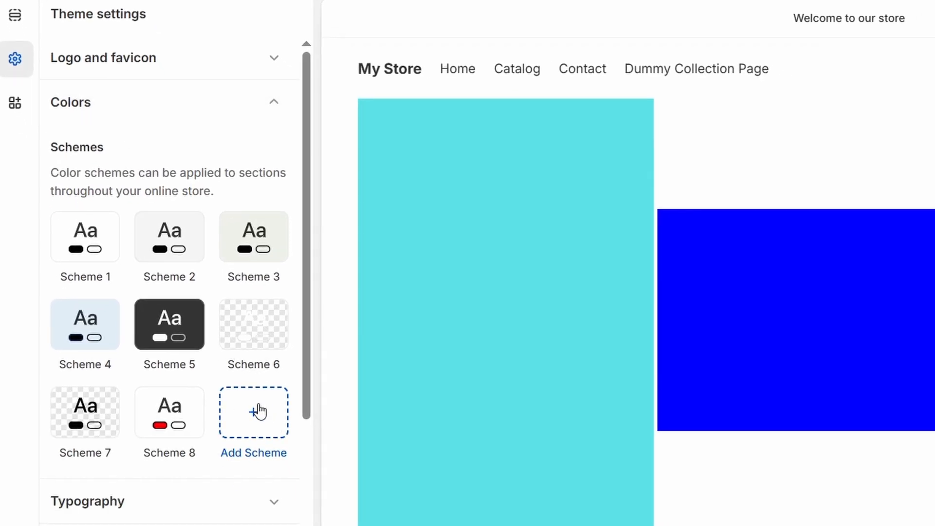
click(251, 417)
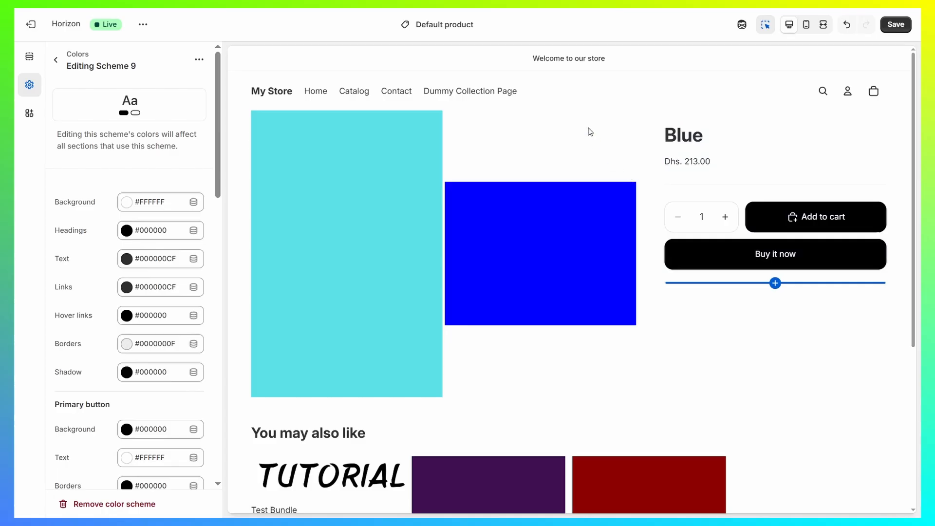
scroll(562, 434, down, 2)
scroll(514, 190, up, 2)
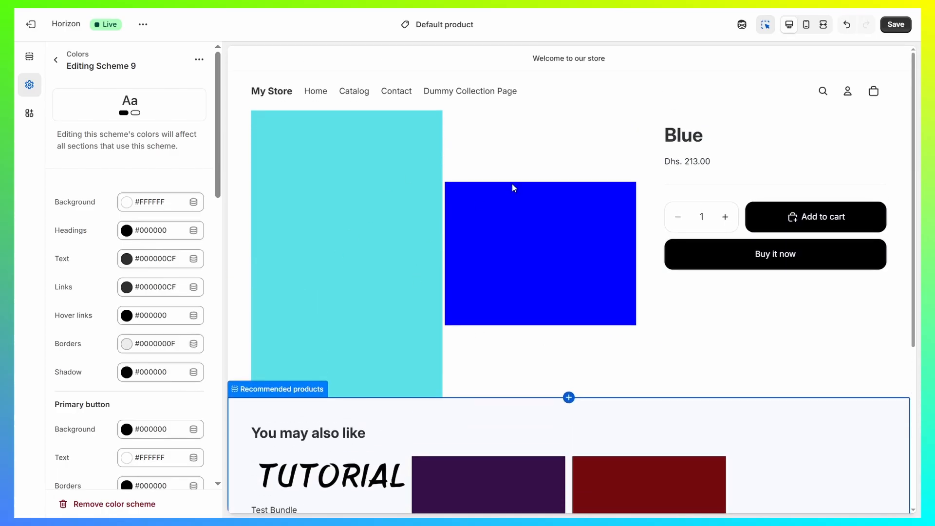
click(55, 59)
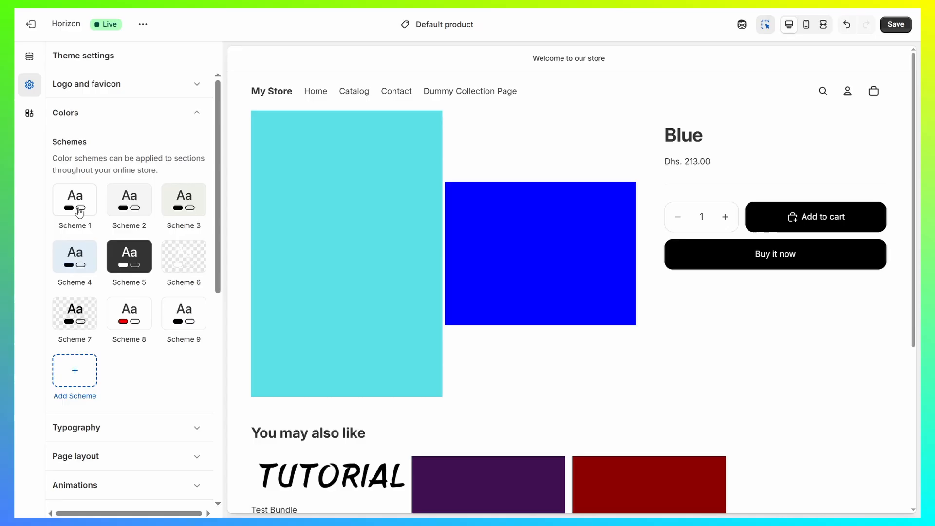
click(192, 324)
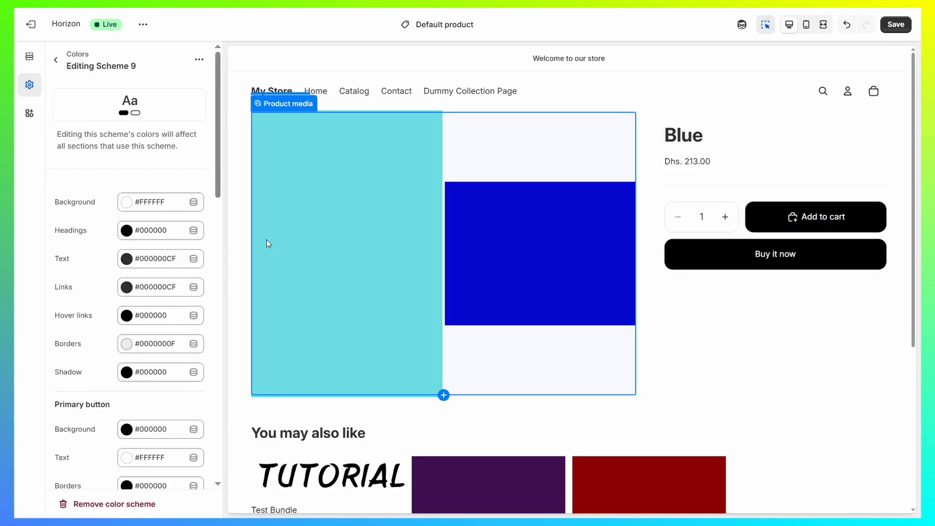
click(55, 59)
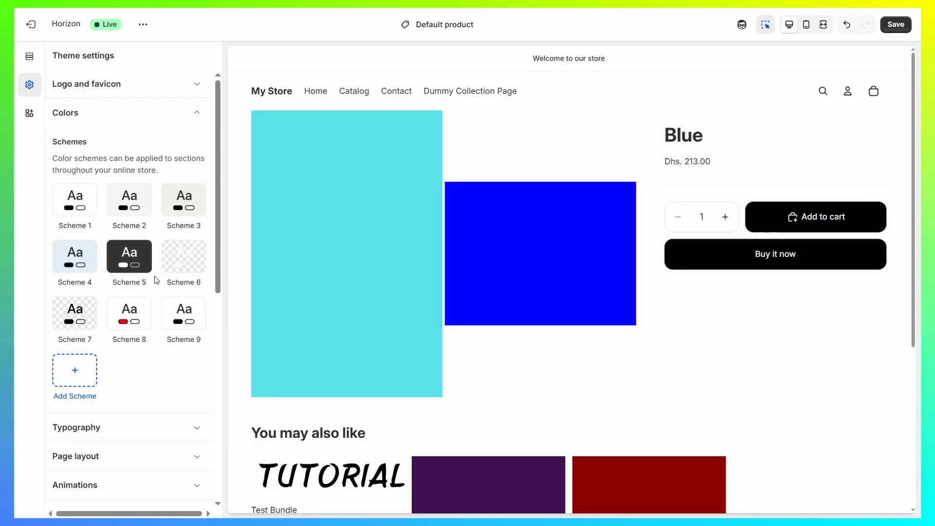
click(189, 321)
- Examine the primary button and secondary button color settings of Scheme 9
scroll(100, 226, down, 4)
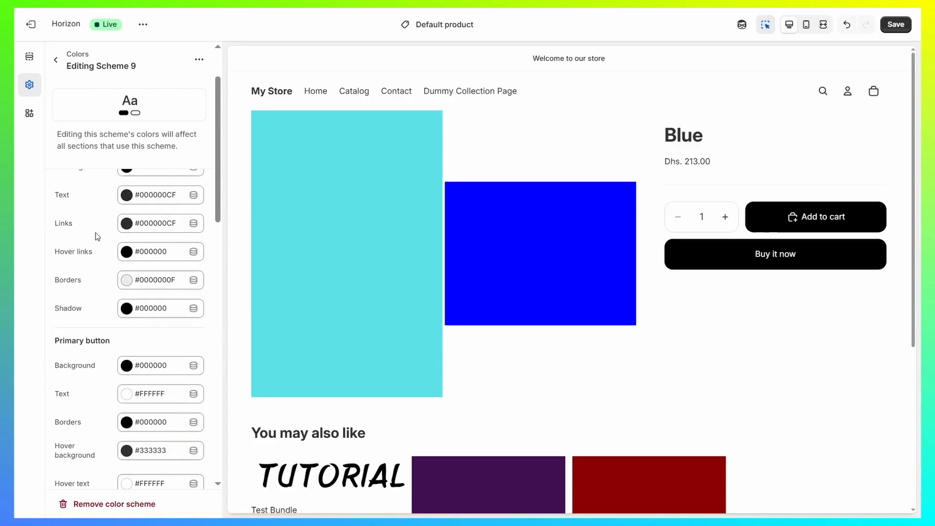
drag(53, 227, 117, 231)
click(117, 231)
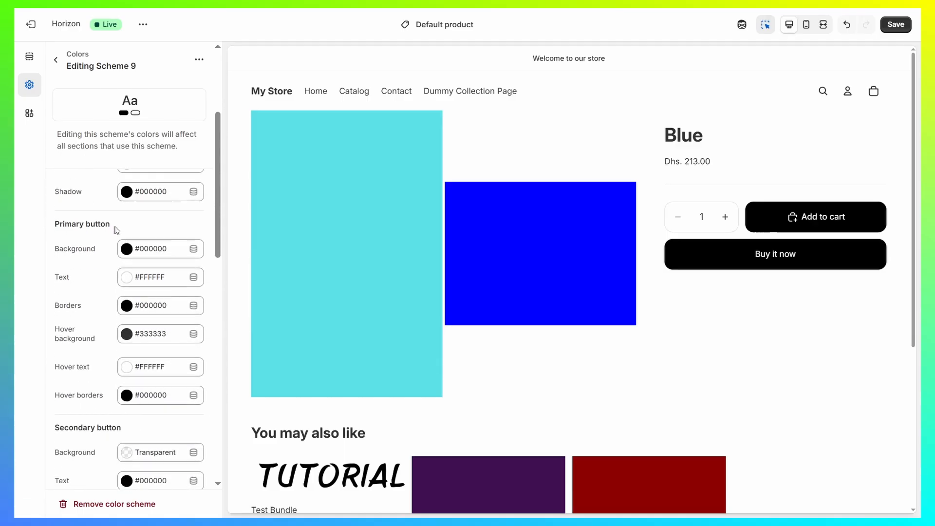
scroll(70, 297, down, 2)
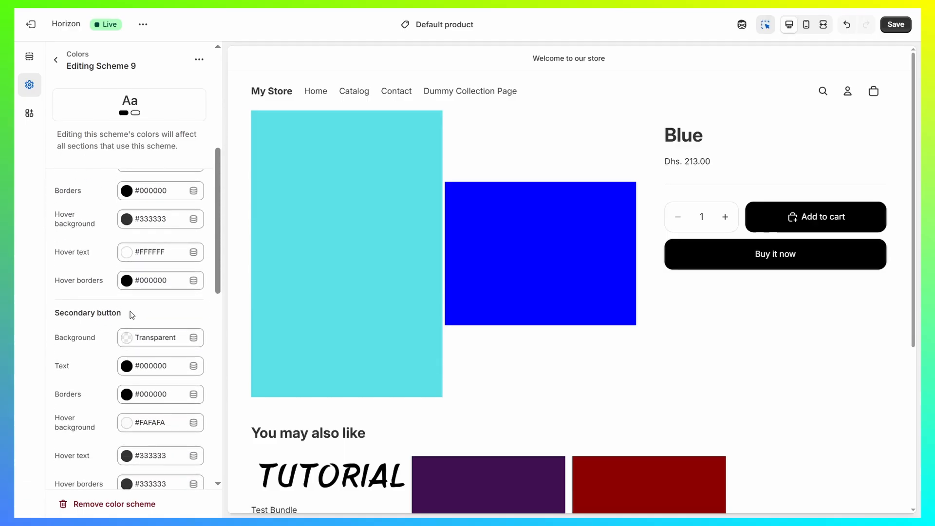
scroll(112, 312, up, 3)
drag(54, 286, 120, 289)
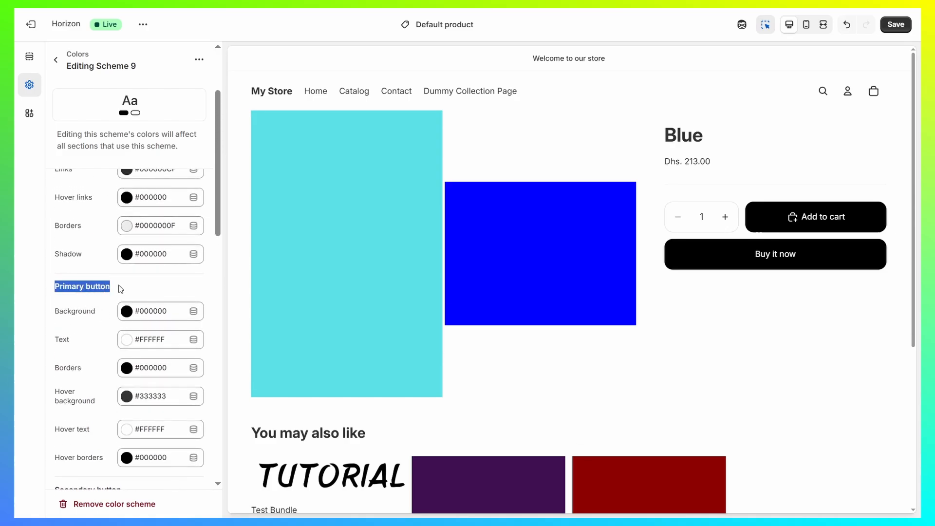
click(130, 287)
scroll(130, 293, down, 4)
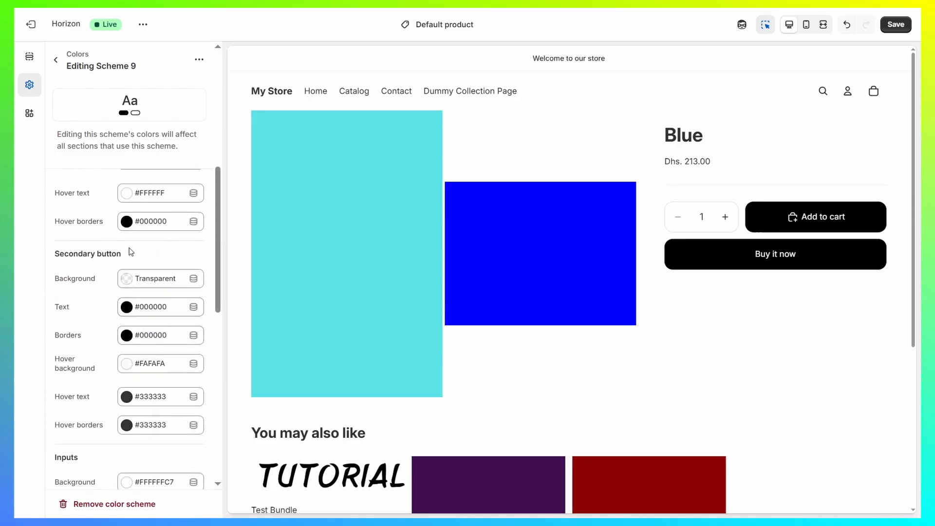
- Set the primary button's background color in Scheme 9 to red, #FF0000
scroll(121, 273, up, 3)
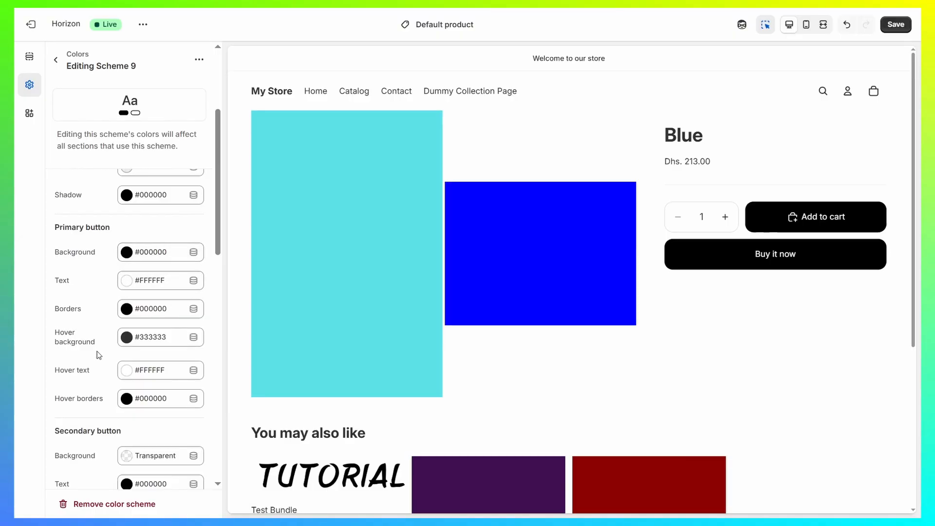
click(126, 255)
drag(190, 78, 207, 56)
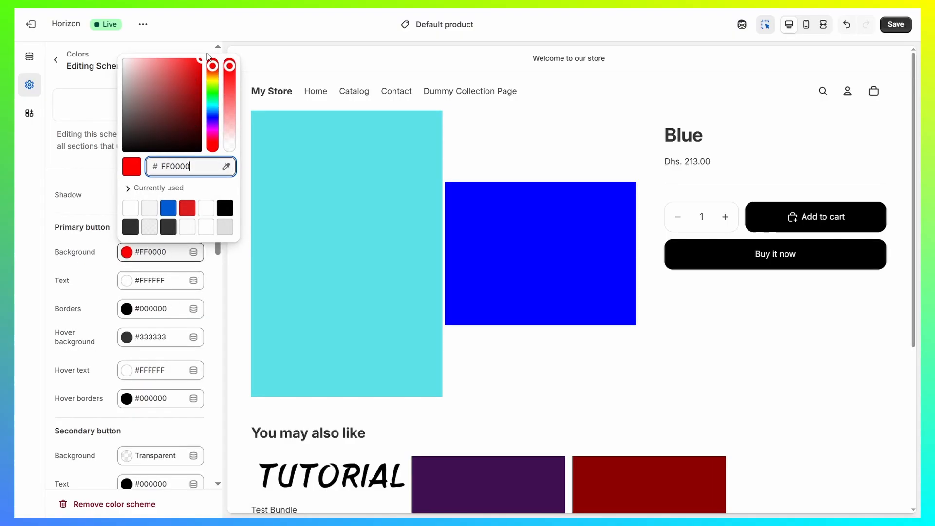
key(ctrl+s)
click(44, 254)
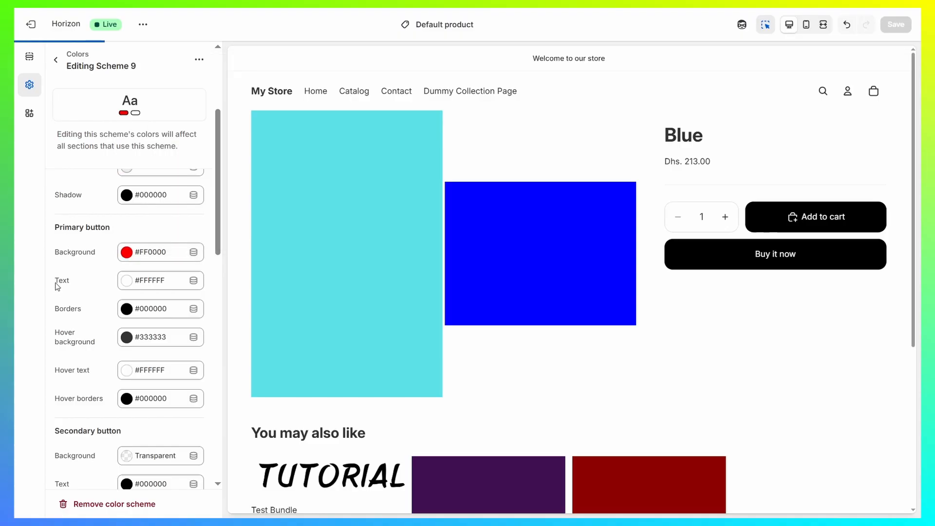
- Set the primary button's text color in Scheme 9 to bright green, #6CFF00
click(132, 285)
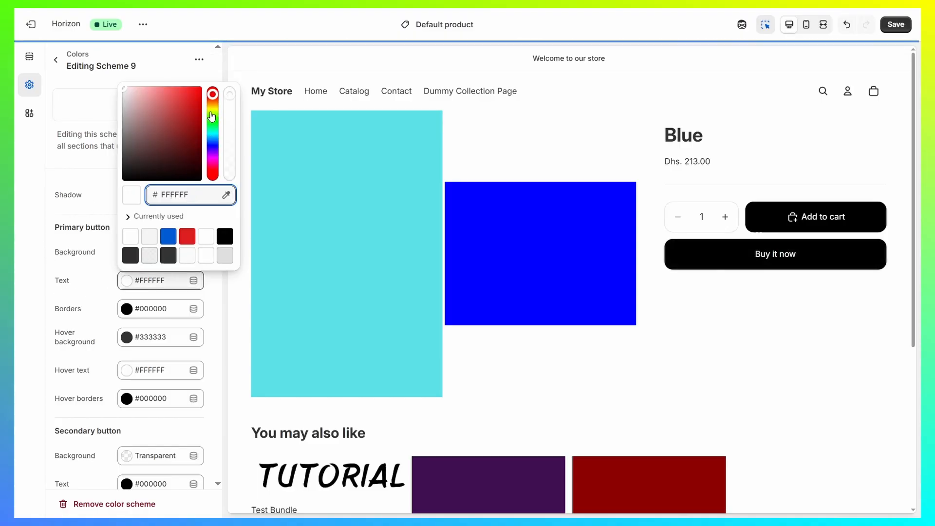
click(212, 116)
click(200, 89)
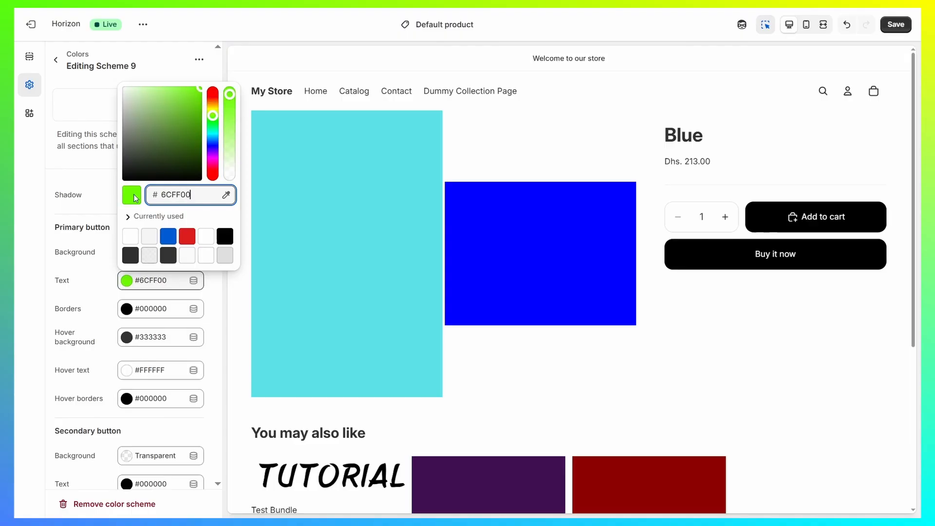
key(ctrl+s)
click(47, 259)
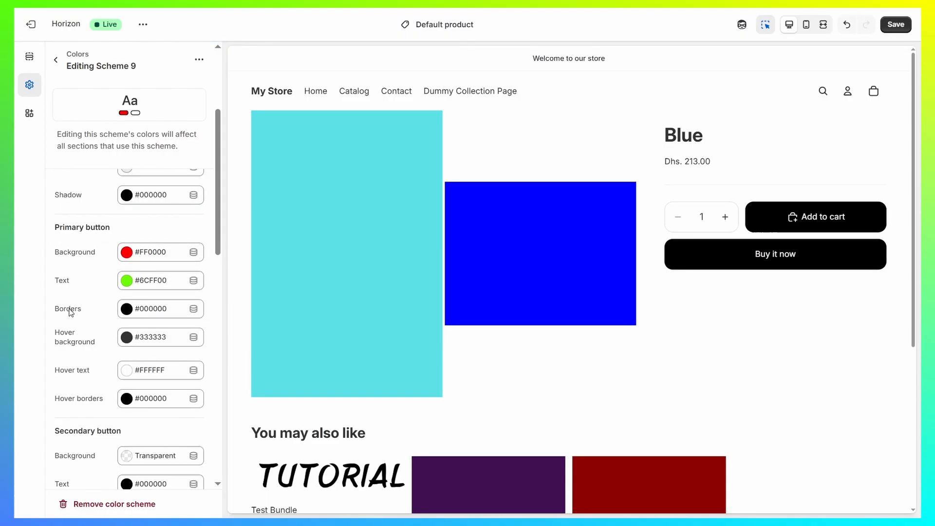
- Set the primary button's hover background color in Scheme 9 to green, #28FF00
scroll(71, 312, down, 2)
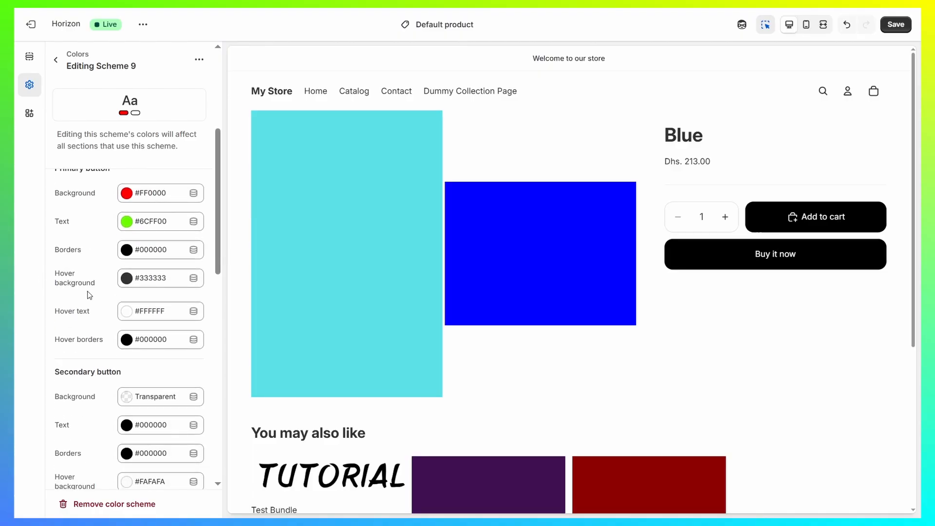
click(127, 282)
click(214, 120)
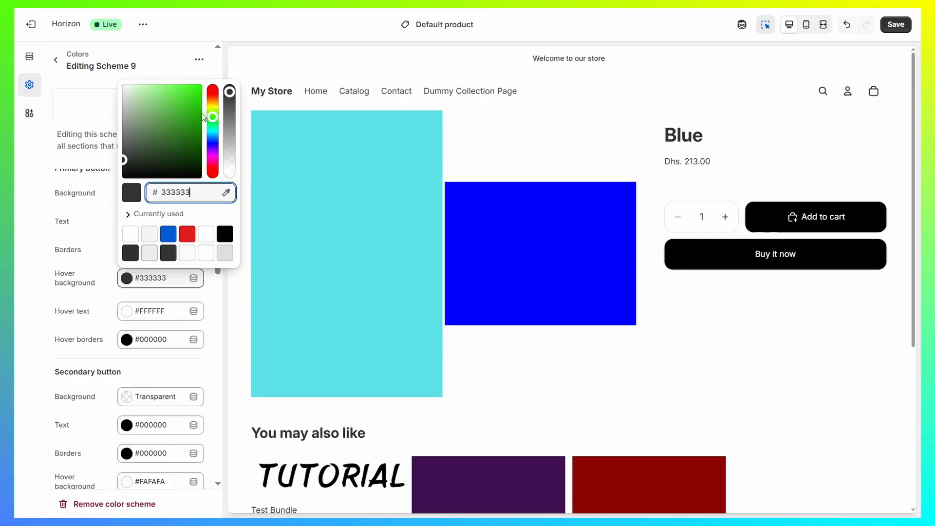
click(200, 86)
click(62, 259)
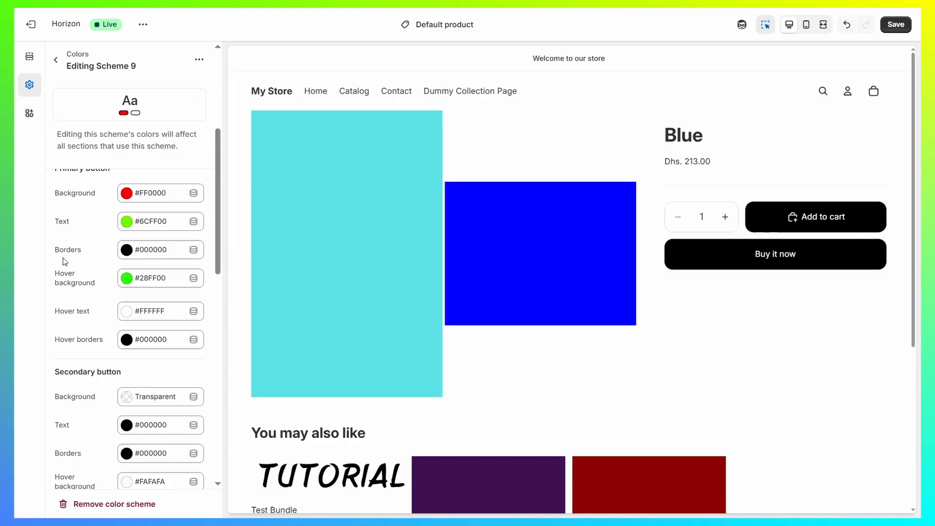
- Set the primary button's hover text color in Scheme 9 to red, #FF0000
click(126, 310)
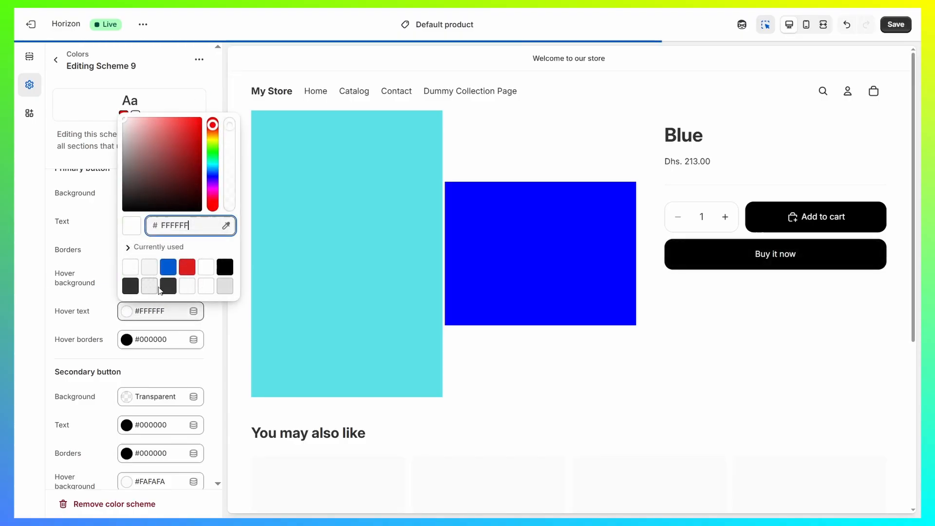
click(201, 119)
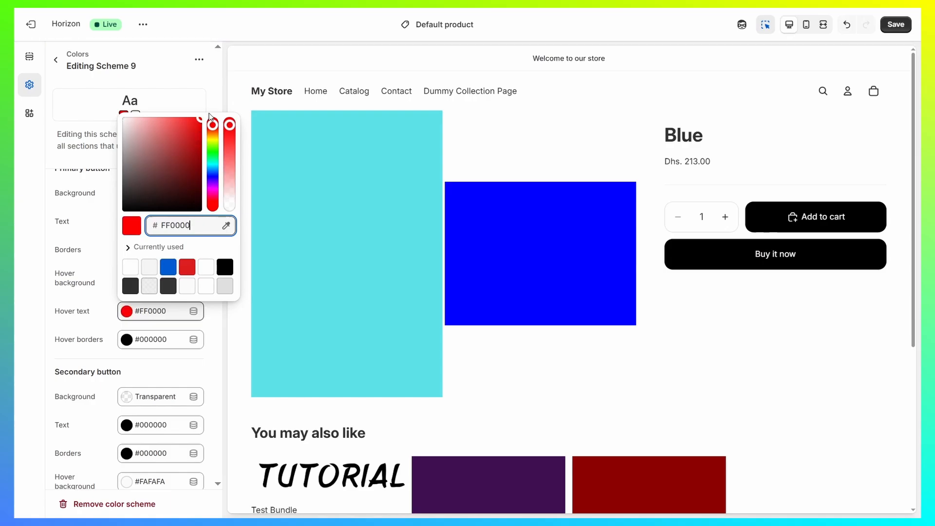
click(37, 299)
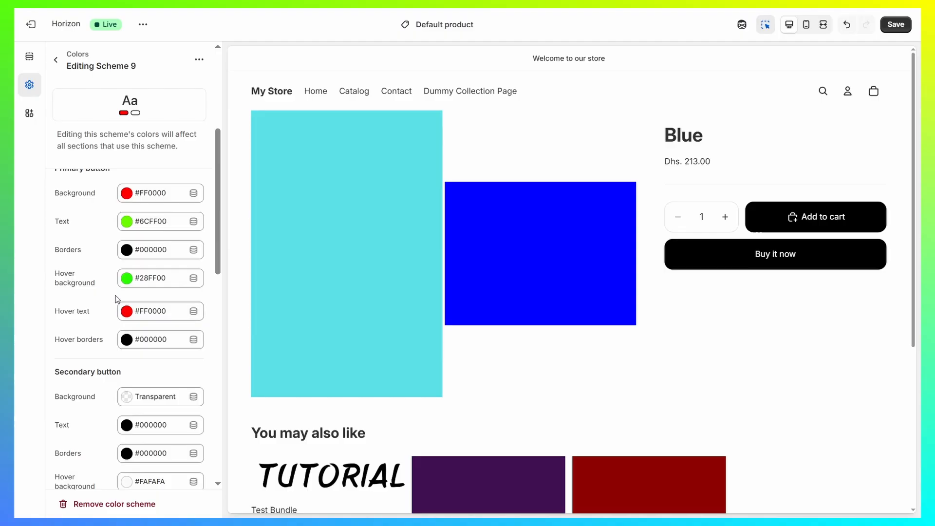
- Check the secondary button colors and name of the edited scheme, and return to the list of color schemes
scroll(118, 299, down, 4)
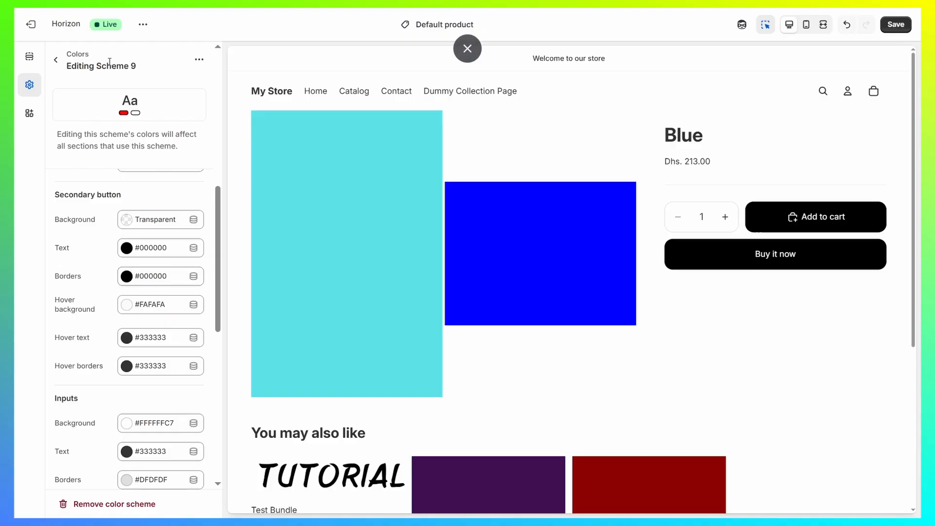
drag(106, 66, 146, 66)
click(186, 167)
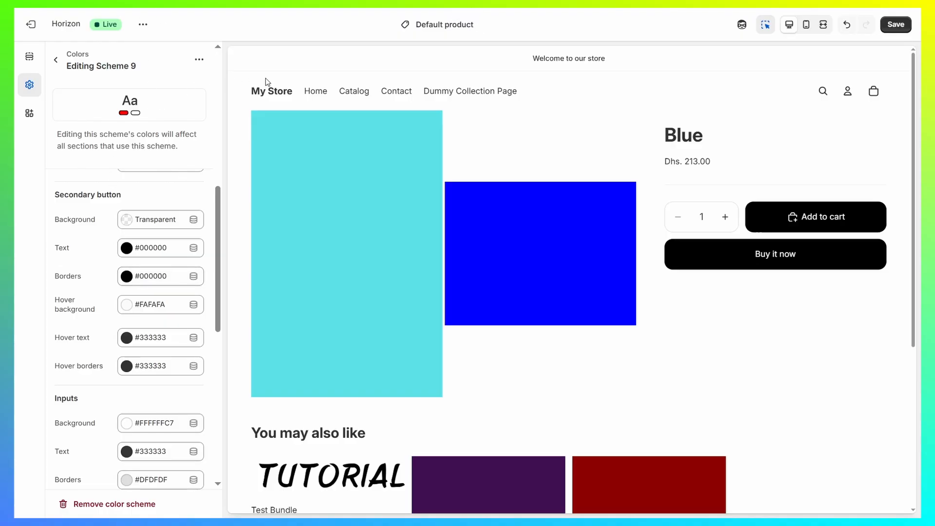
click(55, 62)
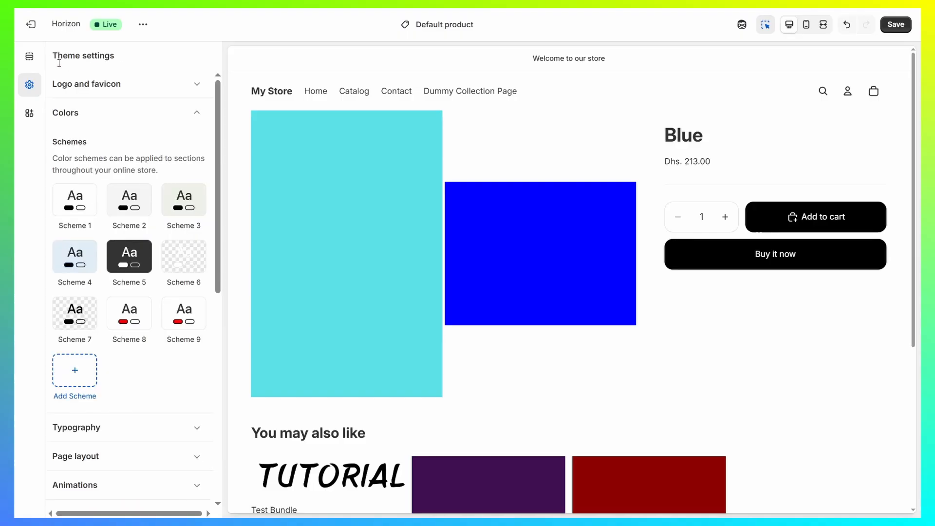
- Turn off color scheme inheritance for the Details block inside the template's Product information section
click(30, 56)
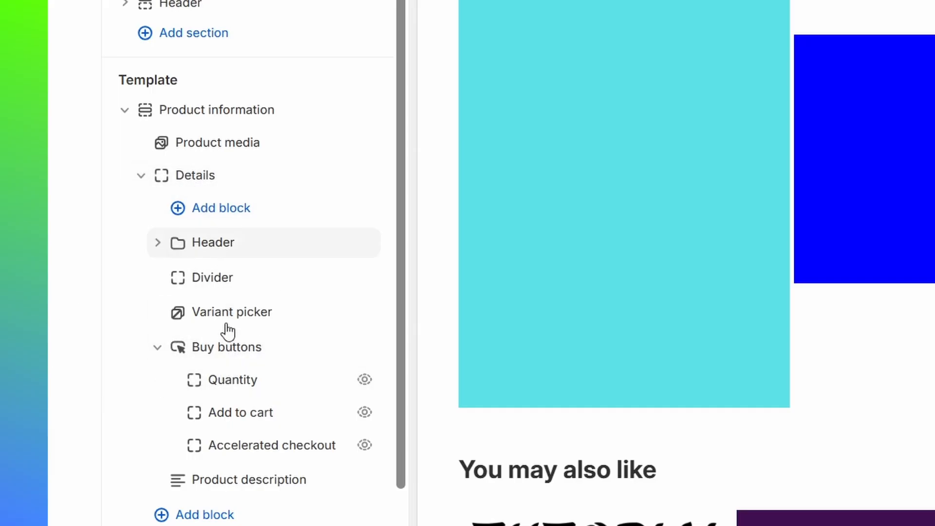
click(237, 184)
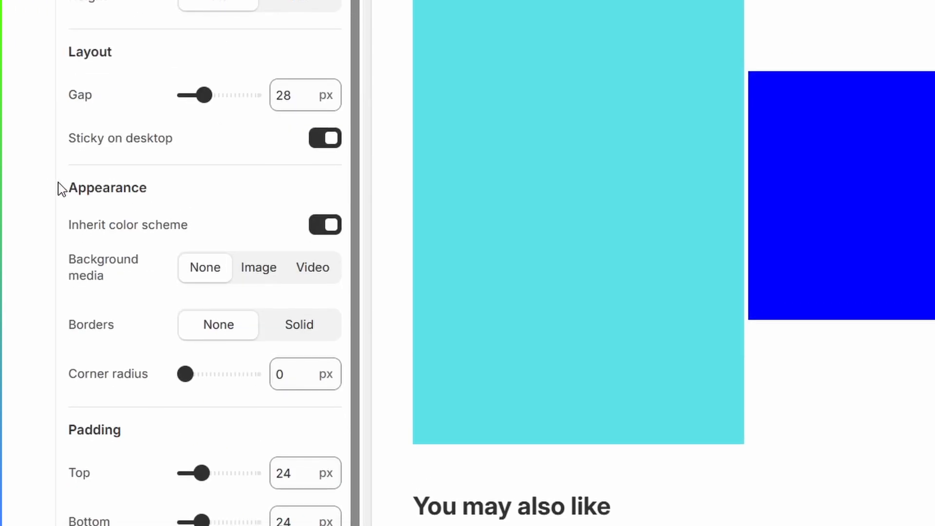
drag(76, 186, 157, 187)
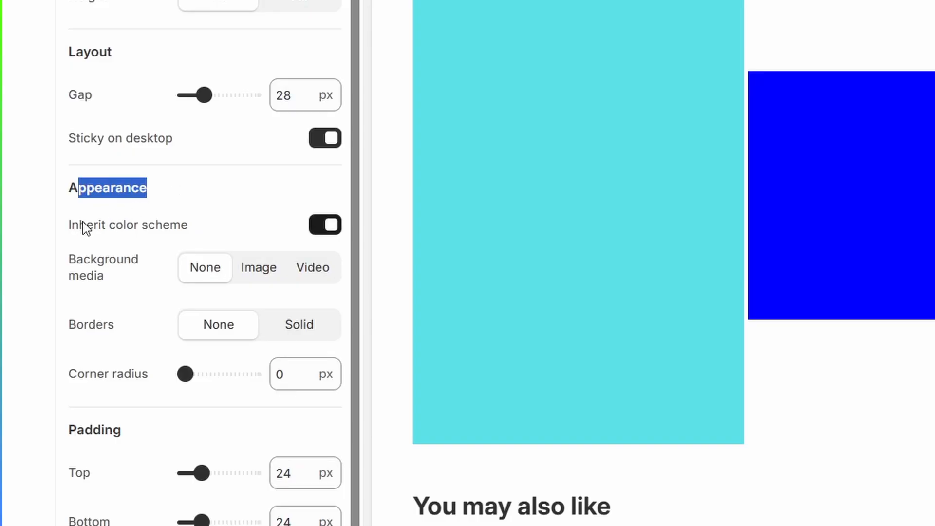
drag(70, 225, 210, 223)
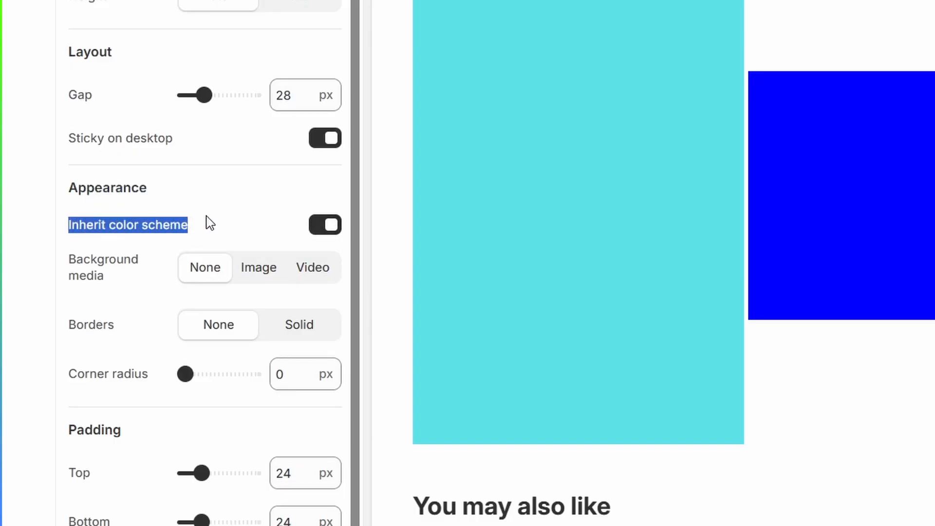
click(323, 226)
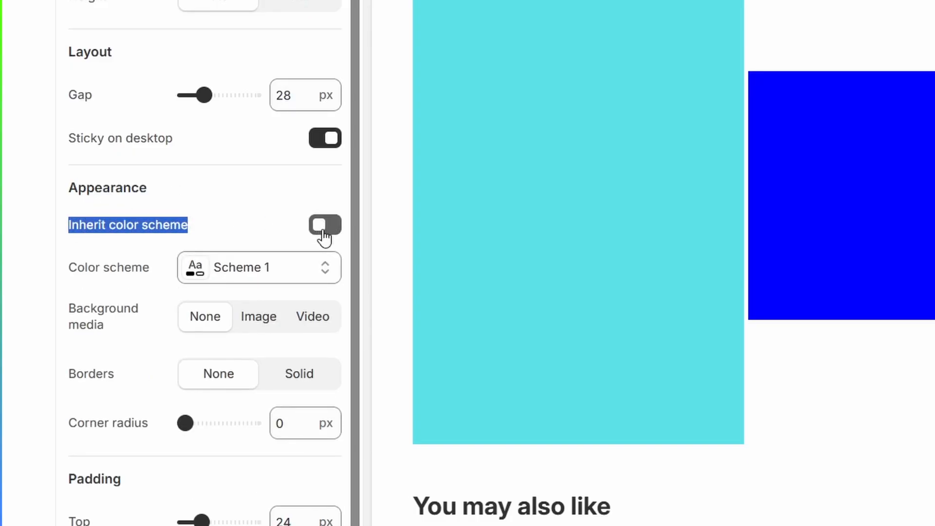
- Set the Details block's color scheme to Scheme 9
drag(50, 275, 153, 267)
click(237, 269)
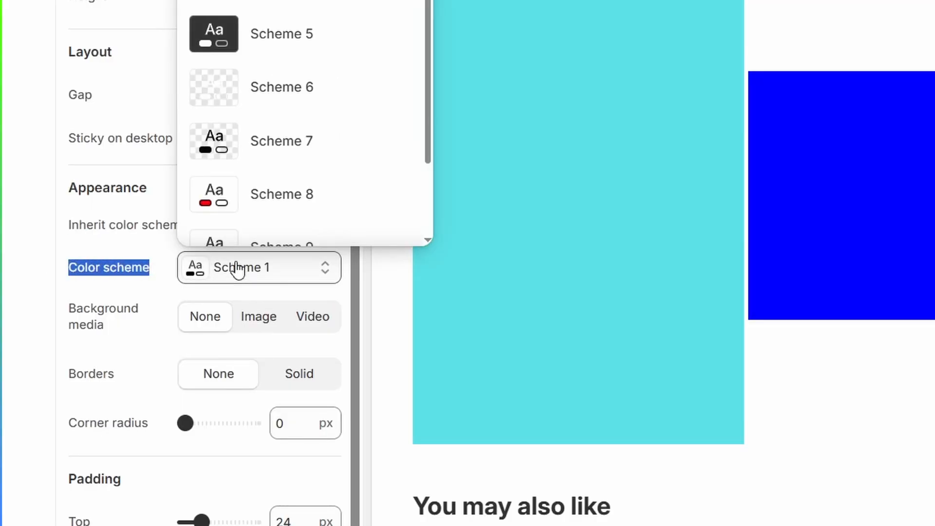
scroll(288, 145, down, 2)
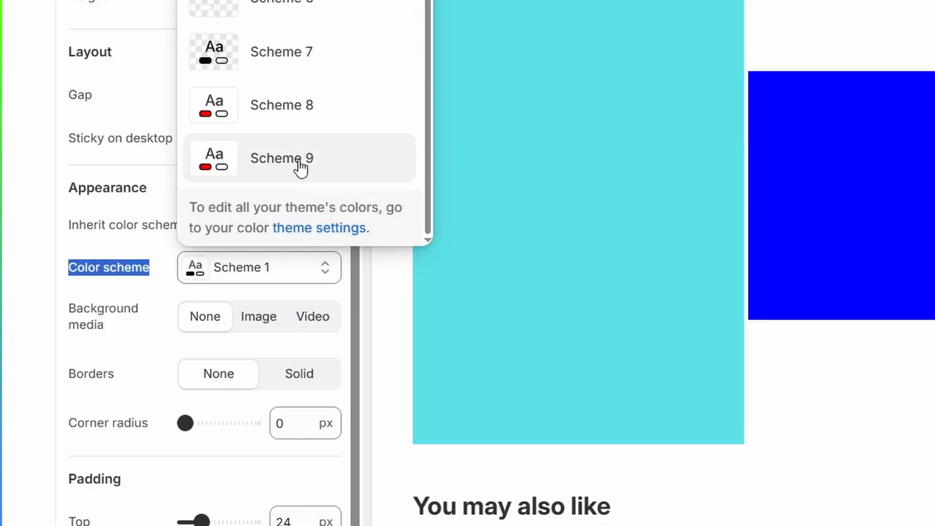
click(273, 163)
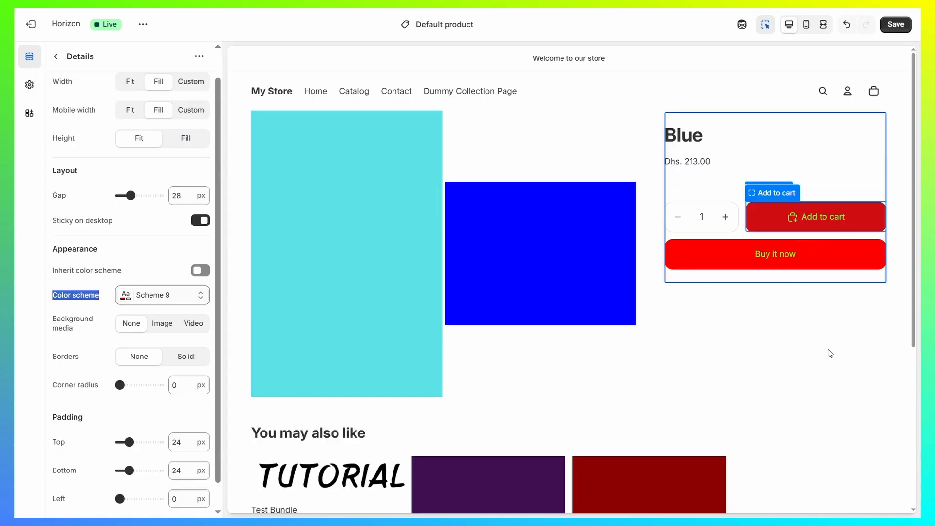
click(31, 310)
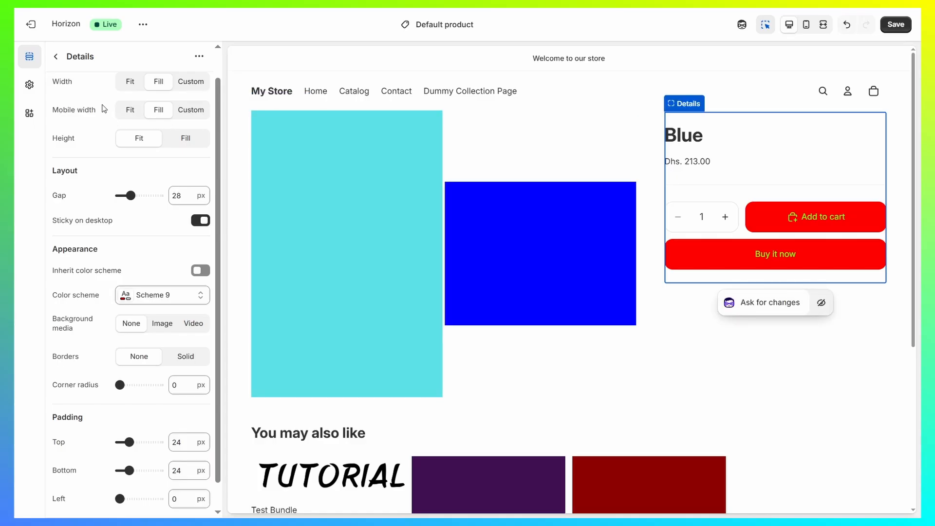
- Try the Secondary style on the Add to cart button and restore the Primary style
click(794, 225)
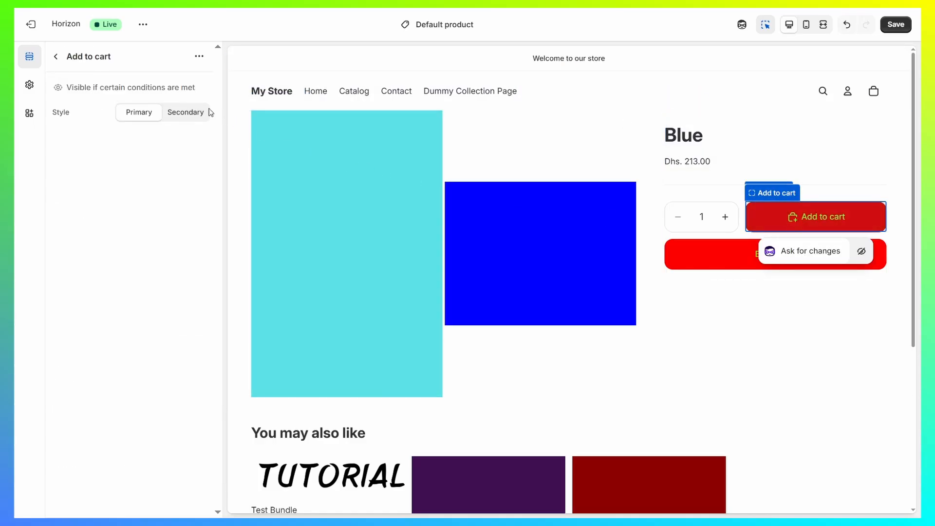
click(178, 114)
click(129, 115)
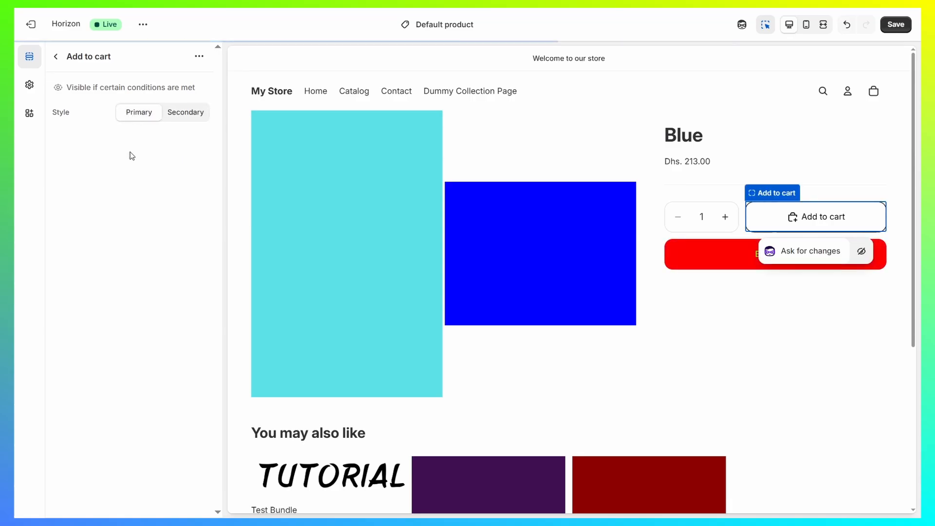
- Leave the Add to cart block's settings and turn off the preview inspector
click(86, 62)
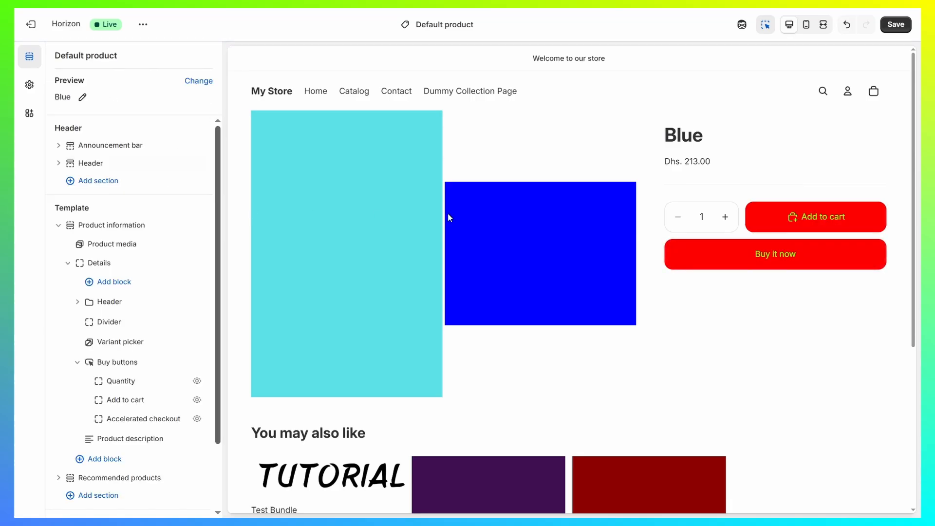
click(765, 26)
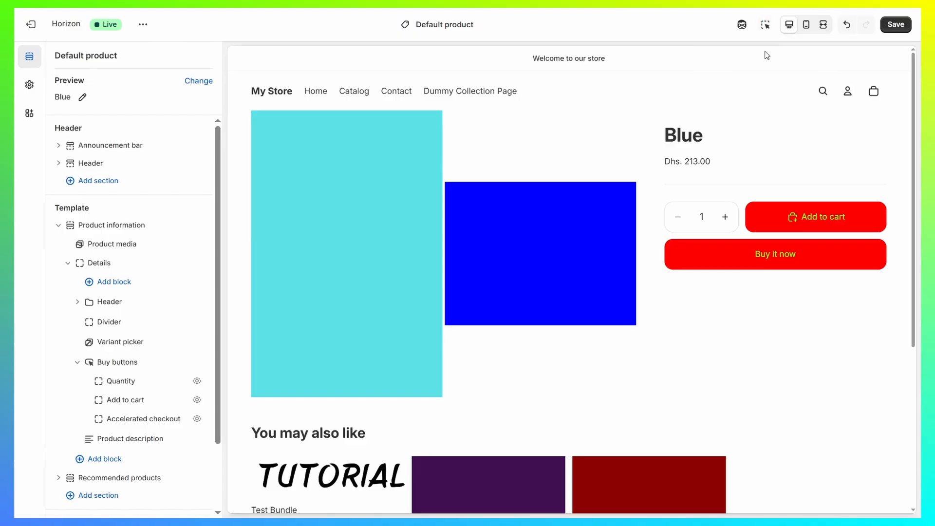